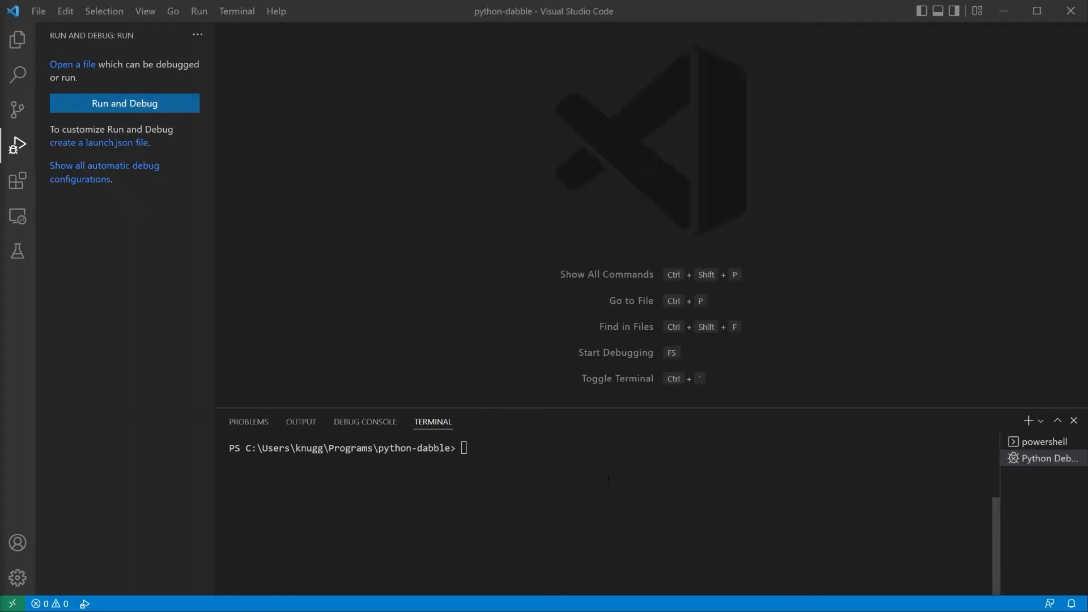
# - Check the installed Python version in the terminal with python --version
pyautogui.click(607, 479)
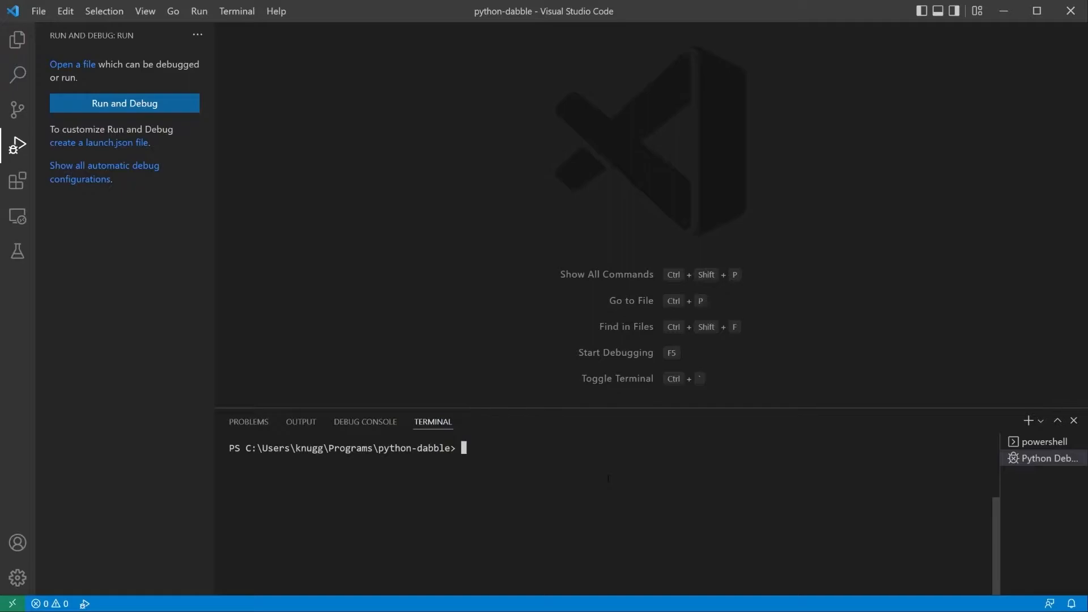
pyautogui.write('python --version')
pyautogui.press('Return')
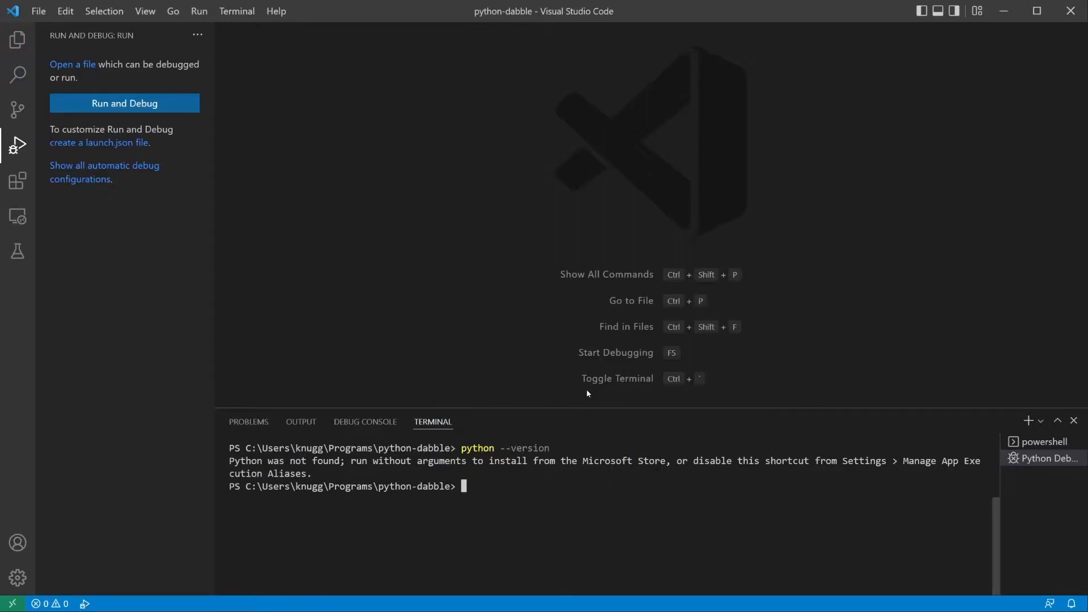
# - Switch to python.org in the browser and open the Python 3.9.13 release page from the list of all releases
pyautogui.hotkey('alt', 'Tab')
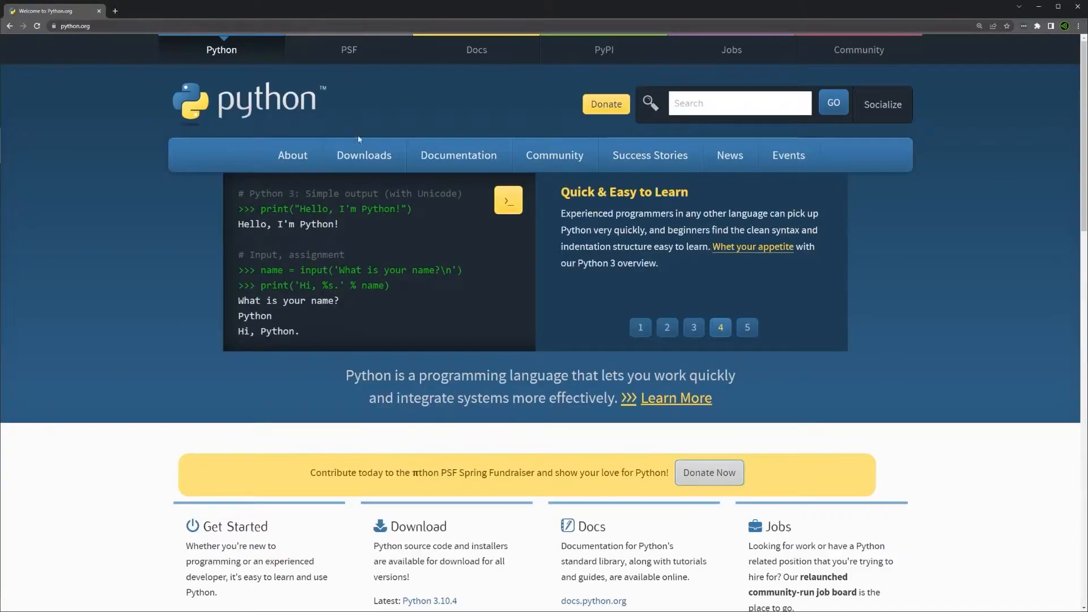
pyautogui.moveTo(366, 167)
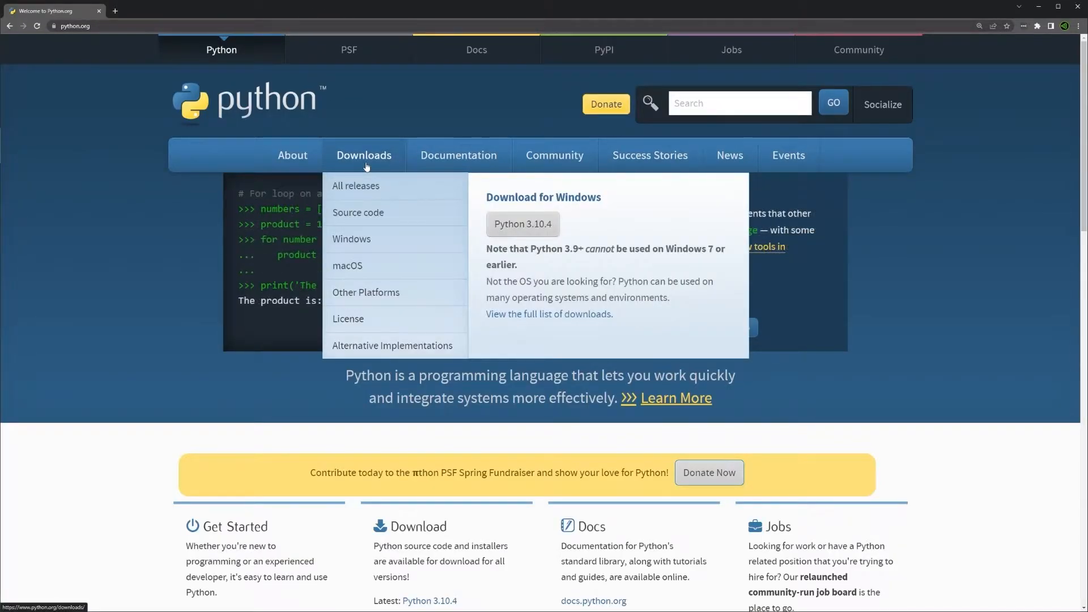
pyautogui.click(535, 227)
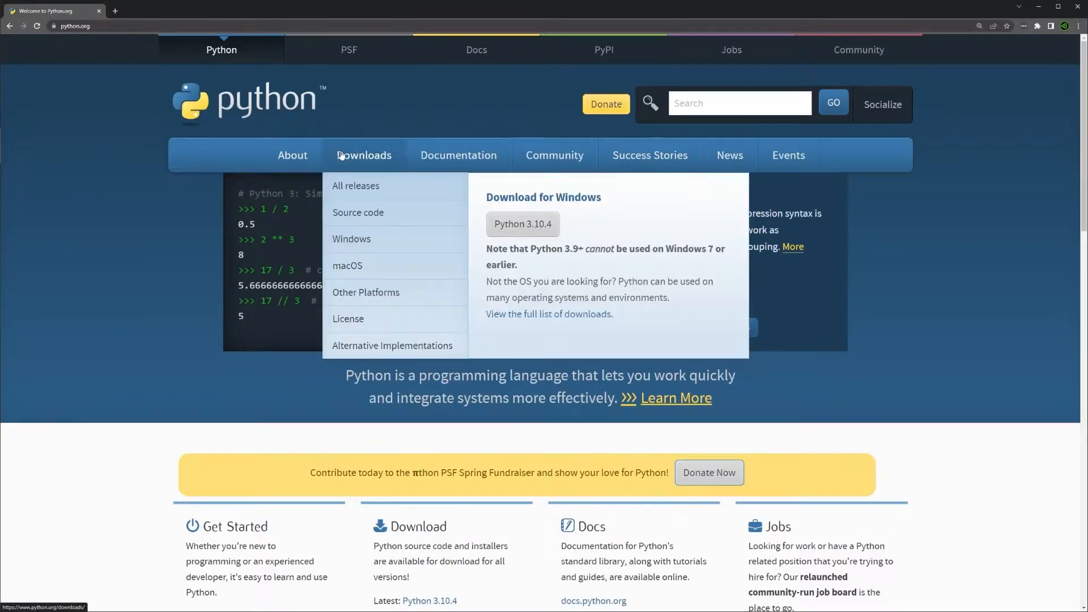
pyautogui.click(351, 190)
pyautogui.scroll(-3, 352, 191)
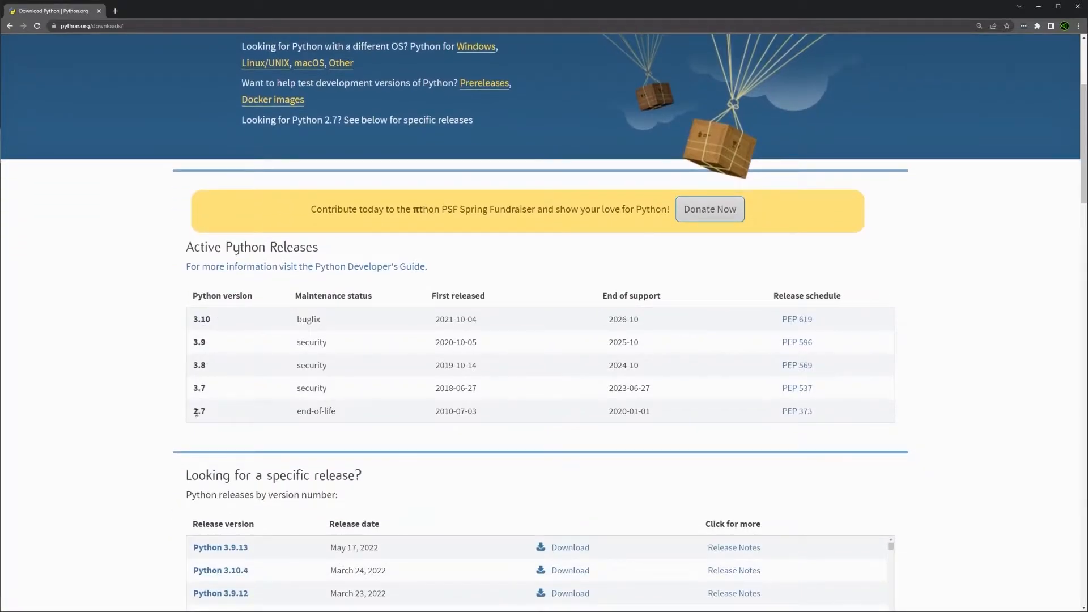
pyautogui.scroll(-3, 197, 412)
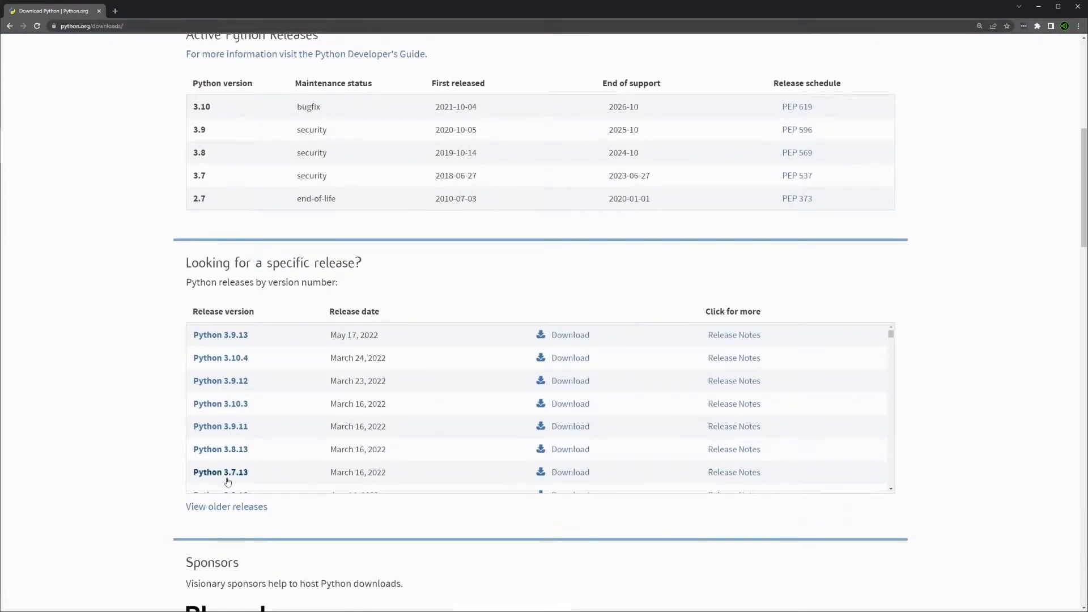
pyautogui.click(232, 338)
# - Download the 64-bit Windows installer from the release's Files table and launch it
pyautogui.scroll(-10, 272, 260)
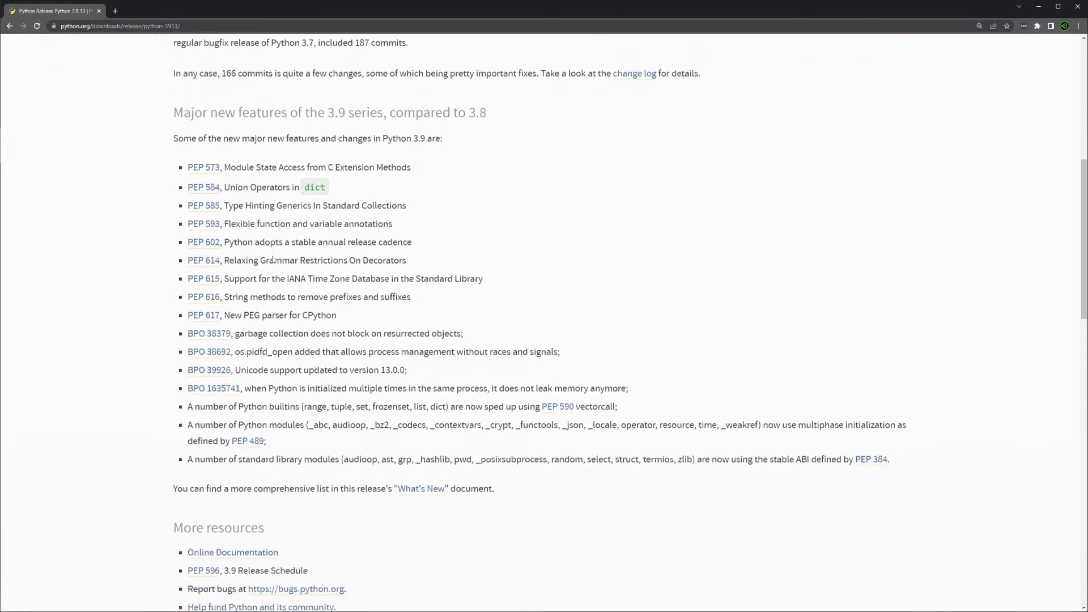
pyautogui.scroll(-6, 273, 259)
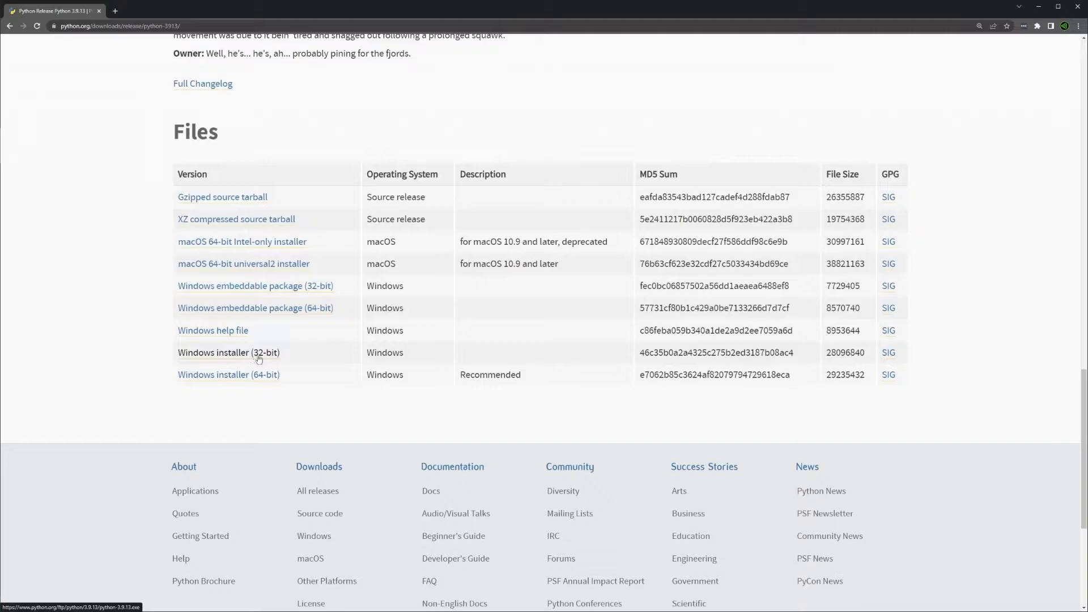
pyautogui.click(273, 375)
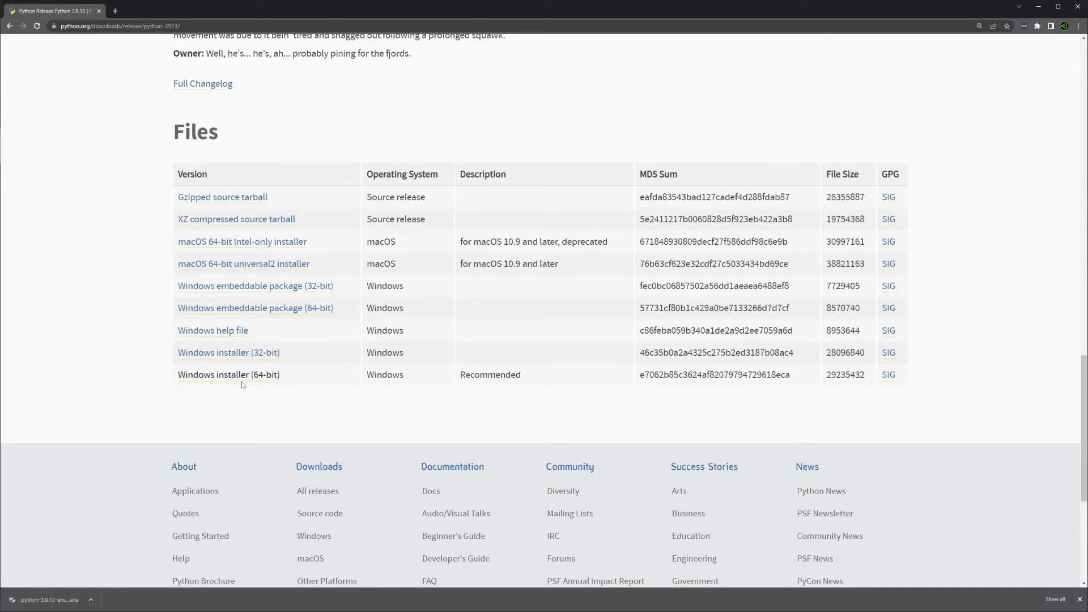
pyautogui.click(65, 603)
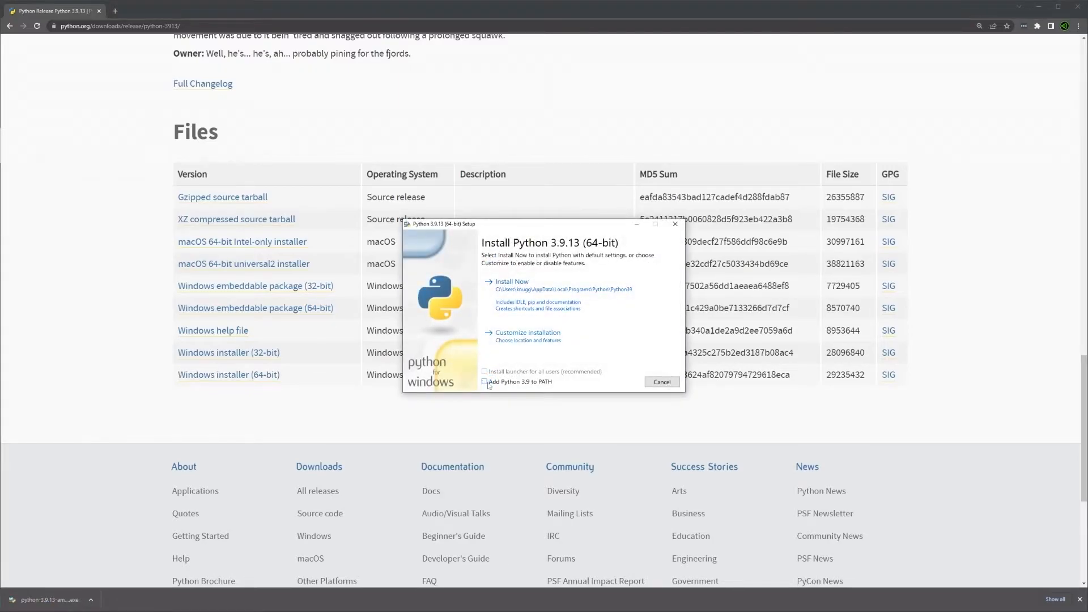
# - Install Python 3.9.13 with the default settings and Python 3.9 added to PATH, closing the setup when it completes
pyautogui.click(484, 382)
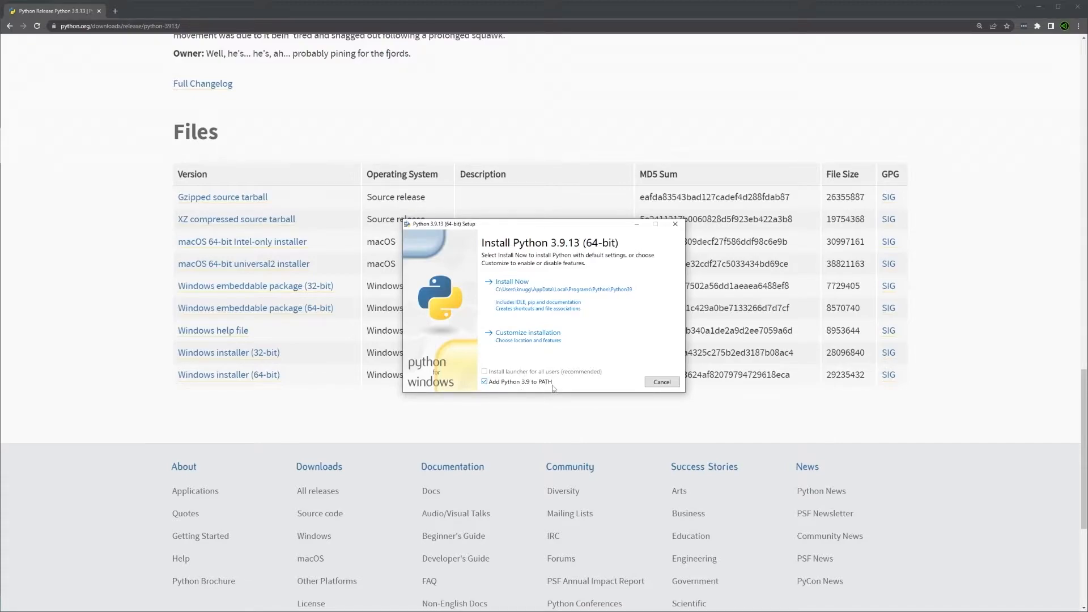
pyautogui.hotkey('alt', 'Tab')
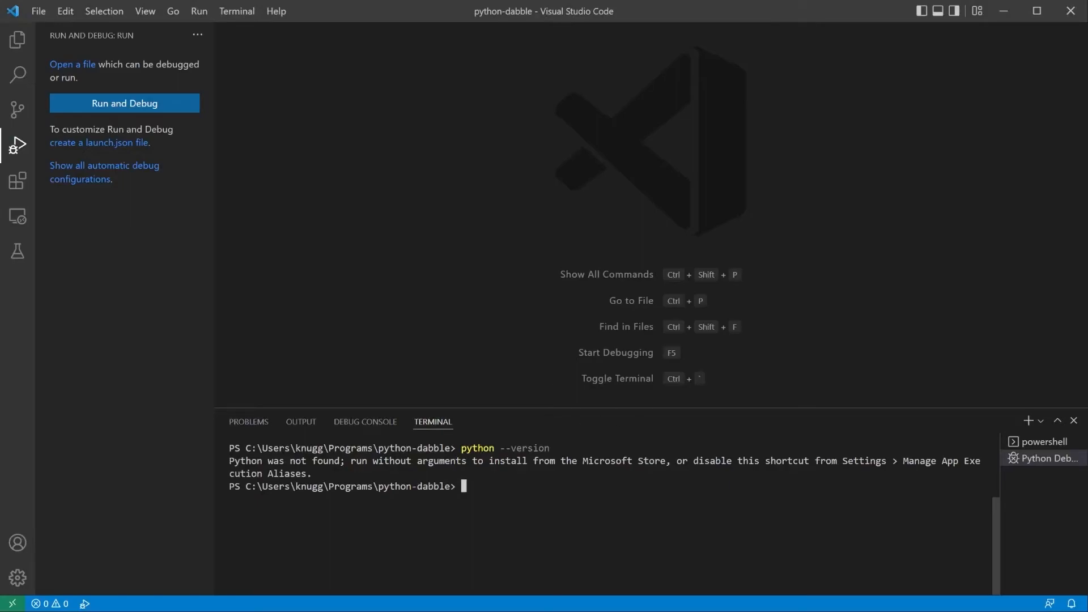
pyautogui.hotkey('alt', 'Tab')
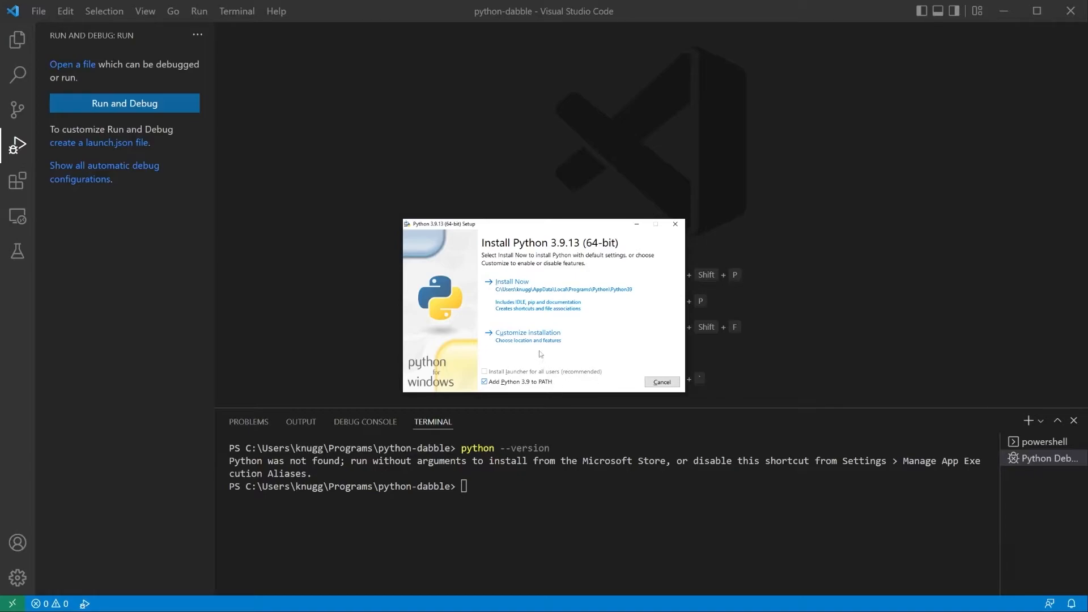
pyautogui.click(524, 292)
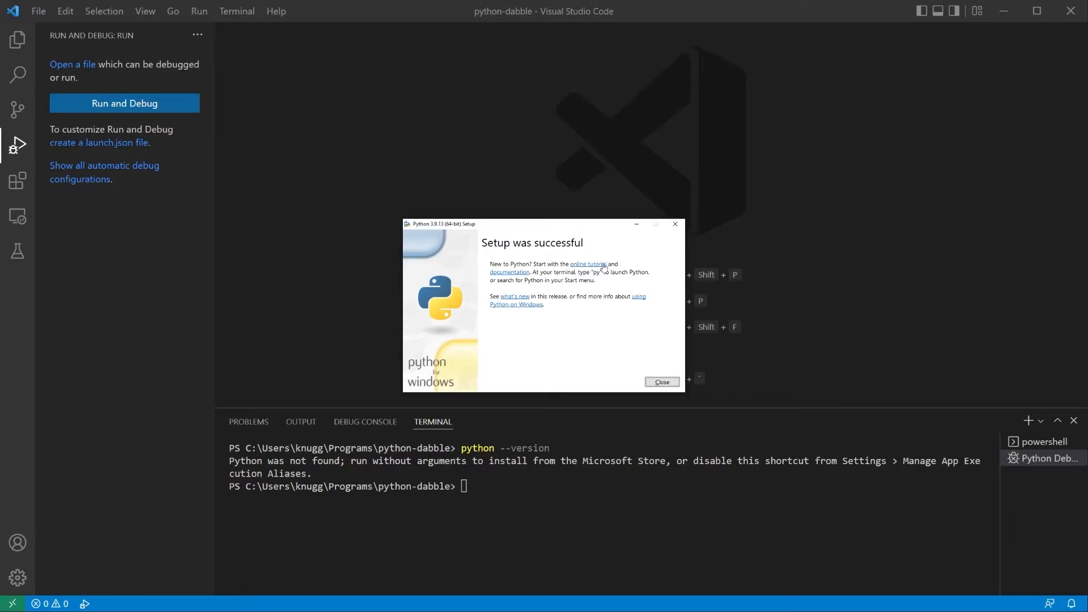
pyautogui.click(661, 382)
# - Rerun python --version in the Visual Studio Code terminal and exit both open terminal sessions
pyautogui.press('Up')
pyautogui.press('Return')
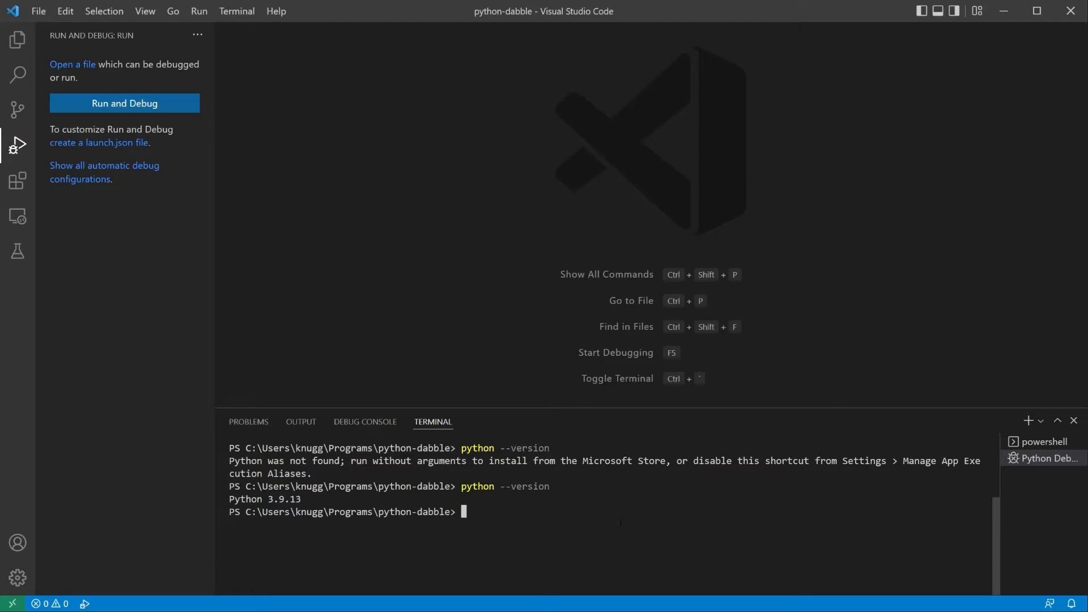
pyautogui.write('exit')
pyautogui.press('Return')
pyautogui.write('exit')
pyautogui.press('Return')
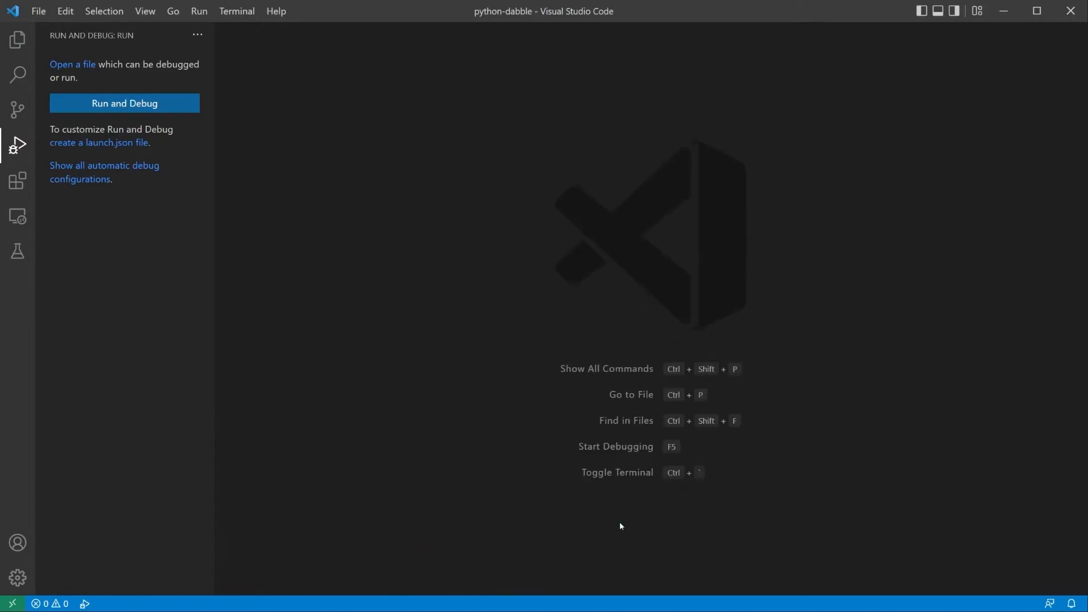
# - Start a fresh terminal and check the Python version in it with python --version
pyautogui.hotkey('ctrl', '`')
pyautogui.write('python --version')
pyautogui.press('Return')
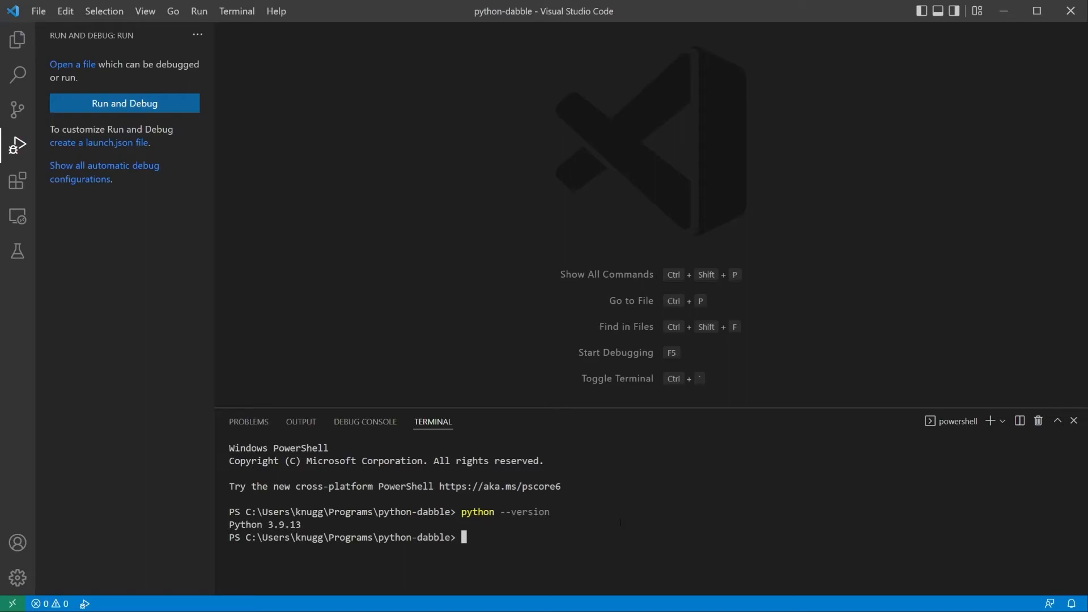
# - Create hello.py from the terminal with code hello.py, enter print("Hello World!") as its only line, and save it
pyautogui.write('code hello.py')
pyautogui.press('Return')
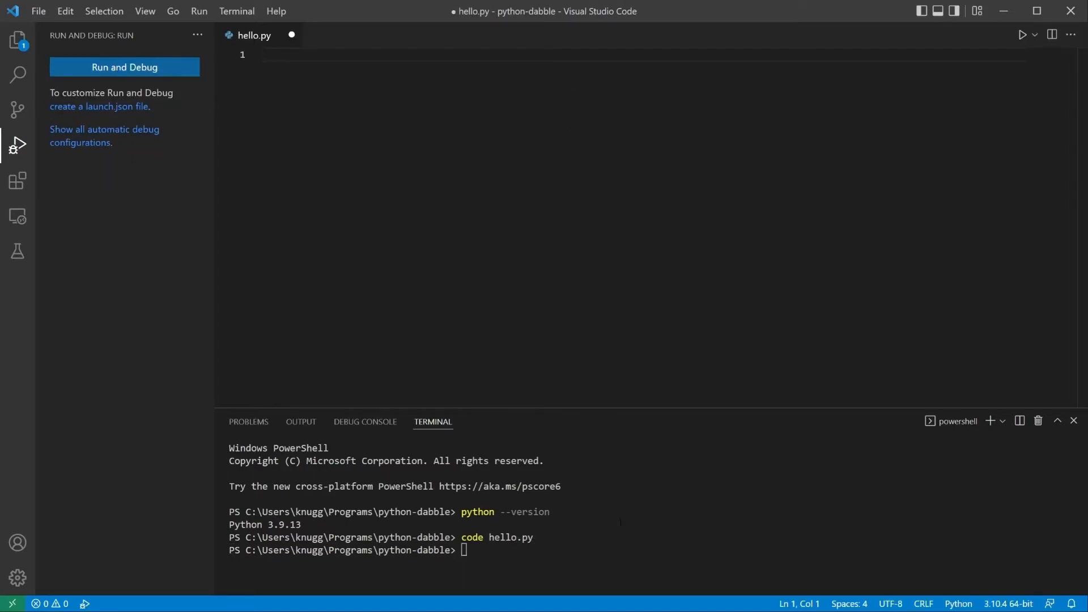
pyautogui.write('hel')
pyautogui.press('BackSpace')
pyautogui.press('BackSpace')
pyautogui.write('rin')
pyautogui.write('t(')
pyautogui.write('"Hello Wo')
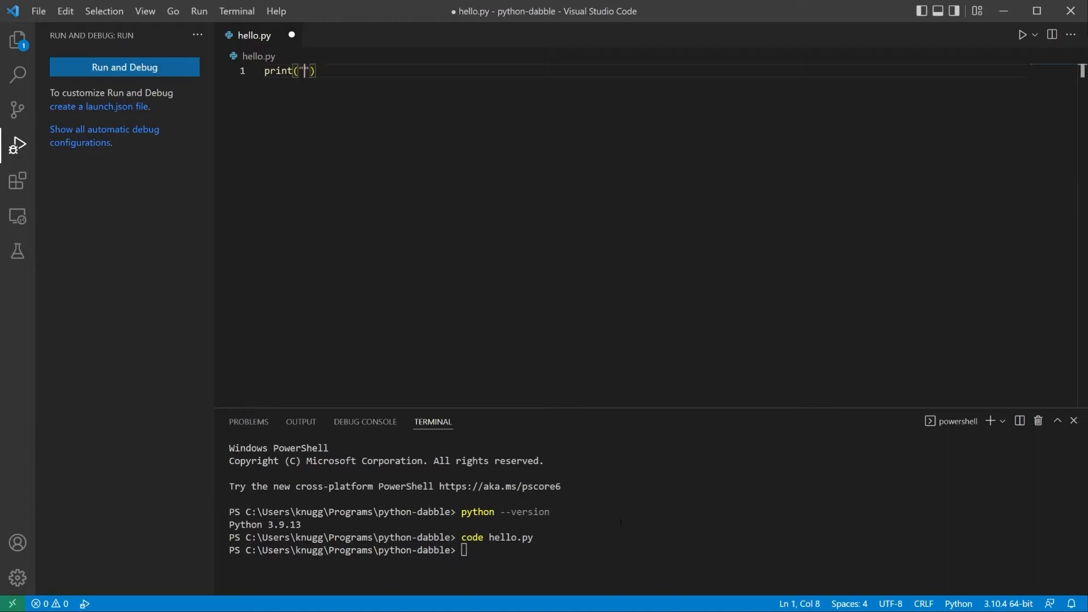
pyautogui.write('rld!')
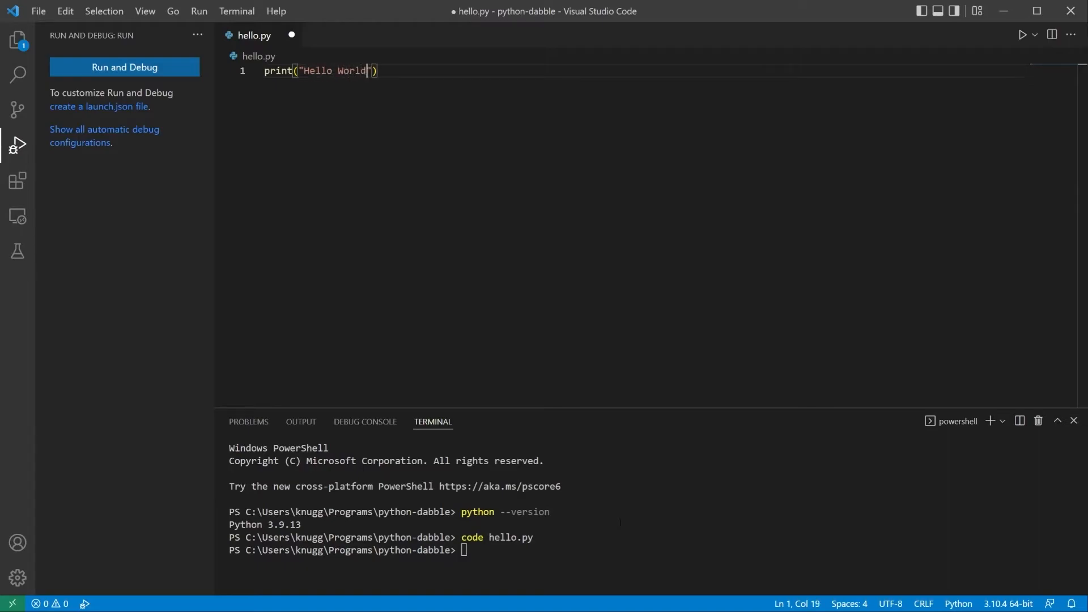
pyautogui.hotkey('ctrl', 's')
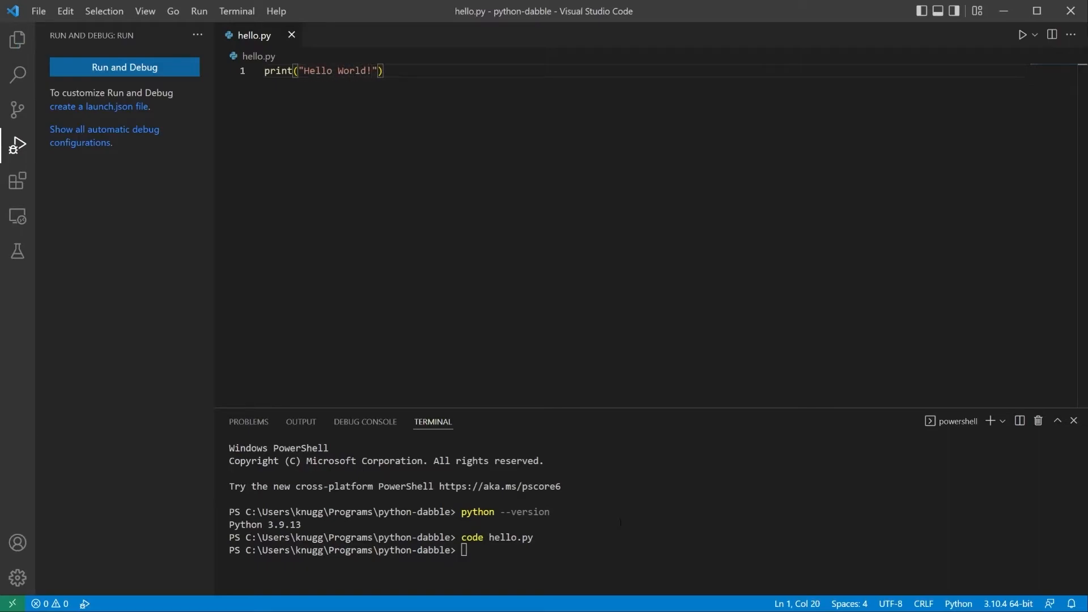
# - Run the script in the terminal with python .\hello.py and select its output line
pyautogui.click(620, 522)
pyautogui.write('python .\\hello.py')
pyautogui.press('Tab')
pyautogui.press('Return')
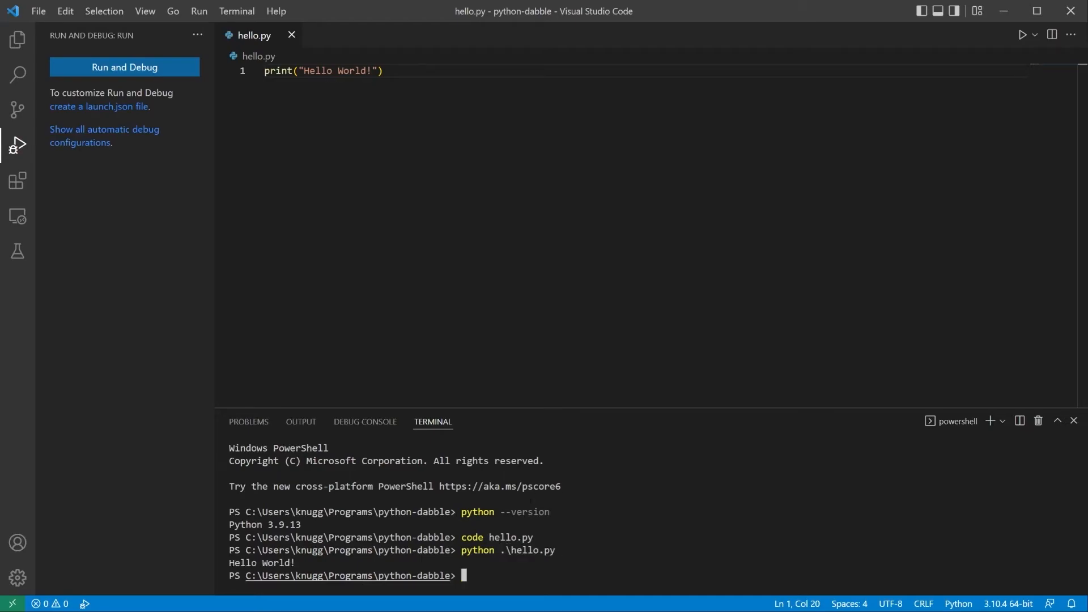
pyautogui.tripleClick(243, 563)
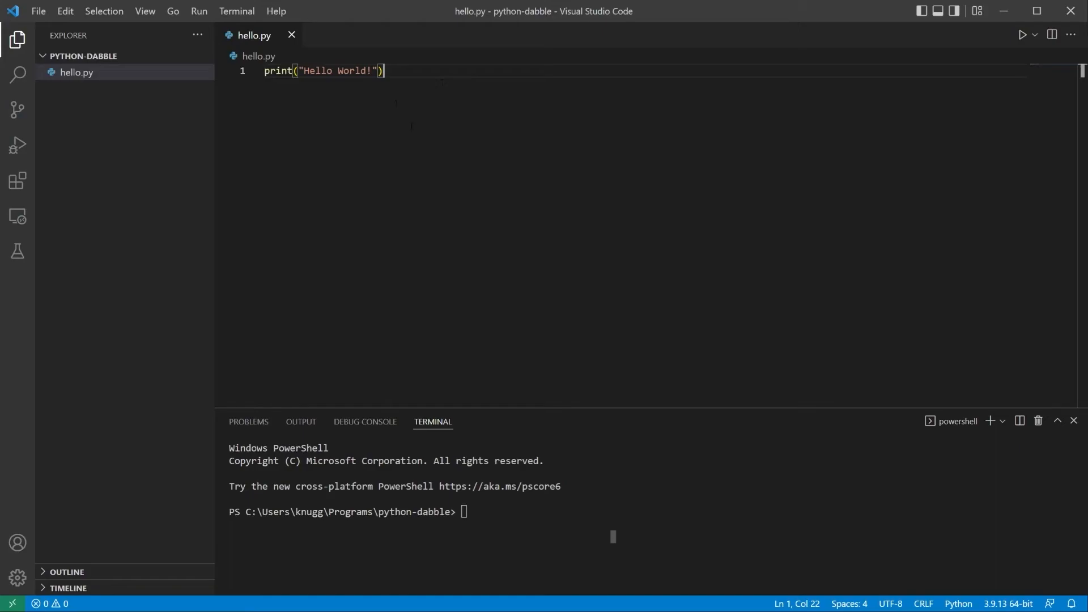
# - Select Python 3.9.13 64-bit as the interpreter and debug hello.py with the Python File configuration
pyautogui.click(999, 604)
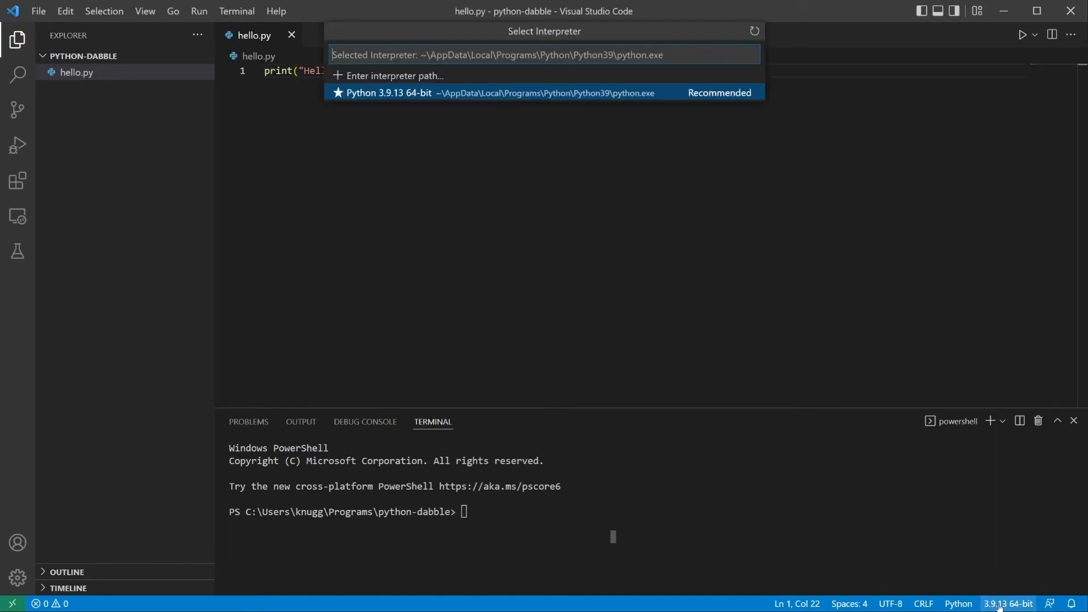
pyautogui.click(369, 93)
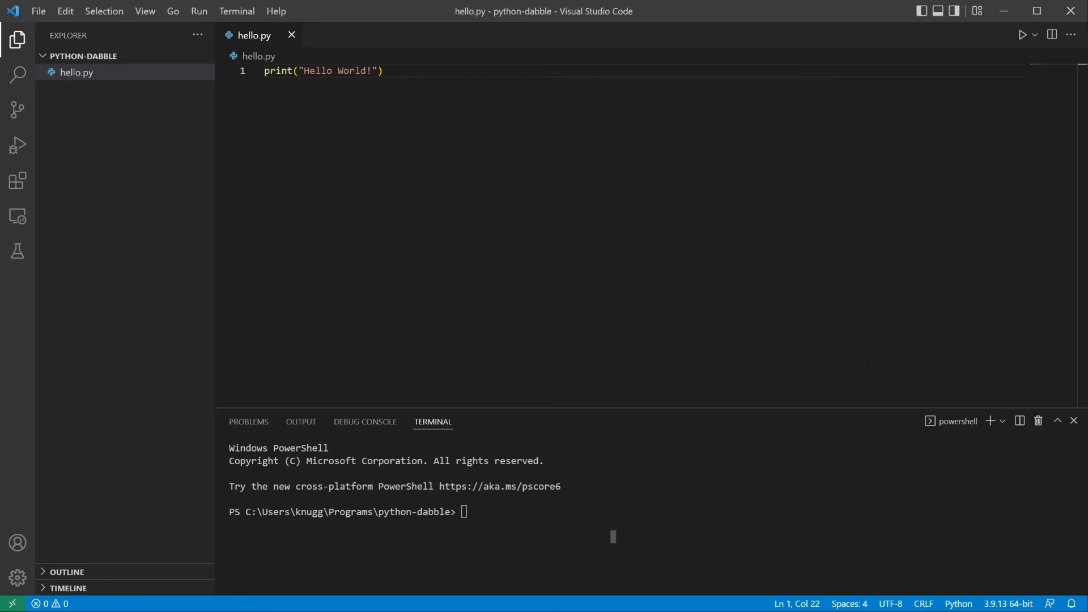
pyautogui.click(447, 184)
pyautogui.press('F5')
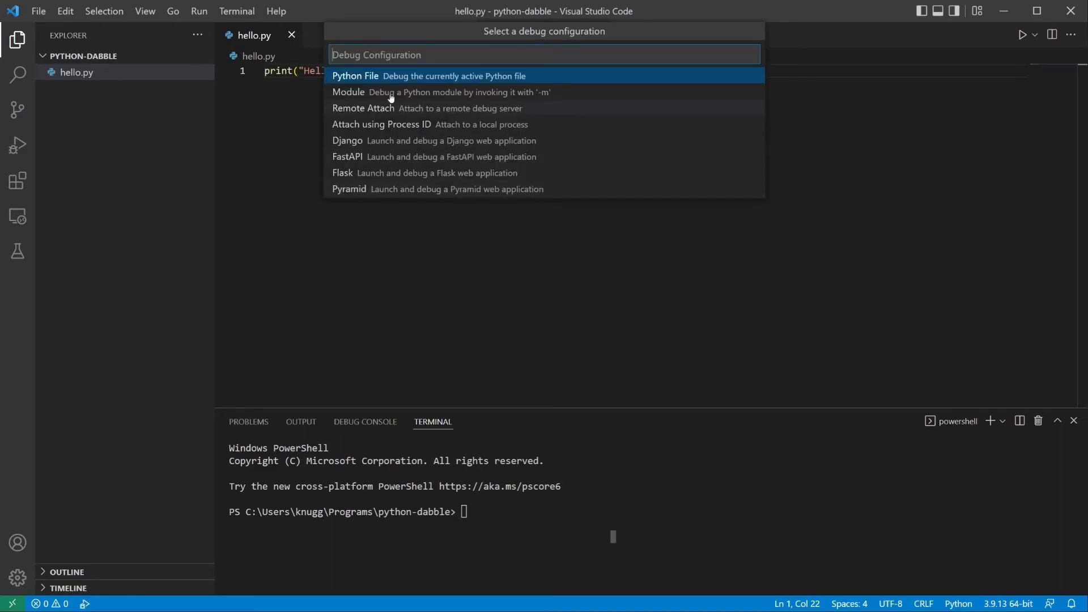
pyautogui.click(361, 77)
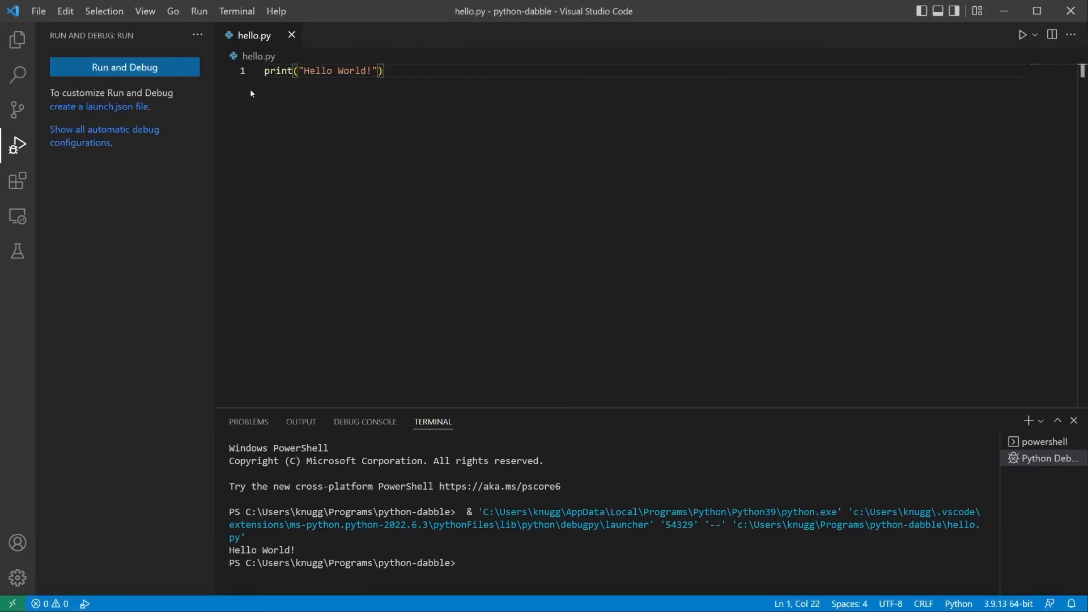
# - Create a launch.json file with a debug configuration for the current Python file, and close it
pyautogui.click(120, 108)
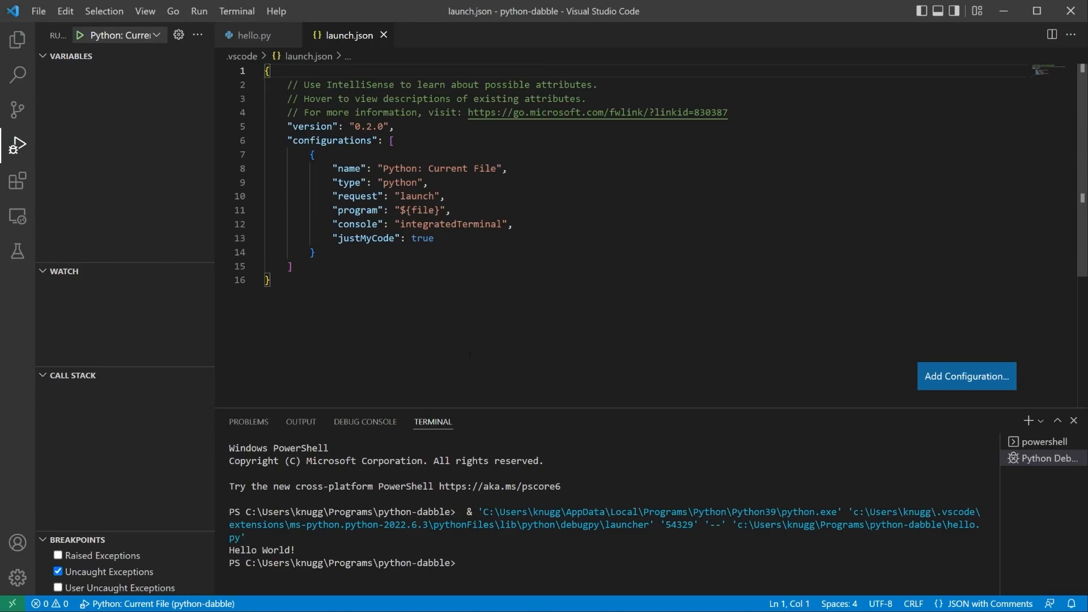
pyautogui.click(384, 36)
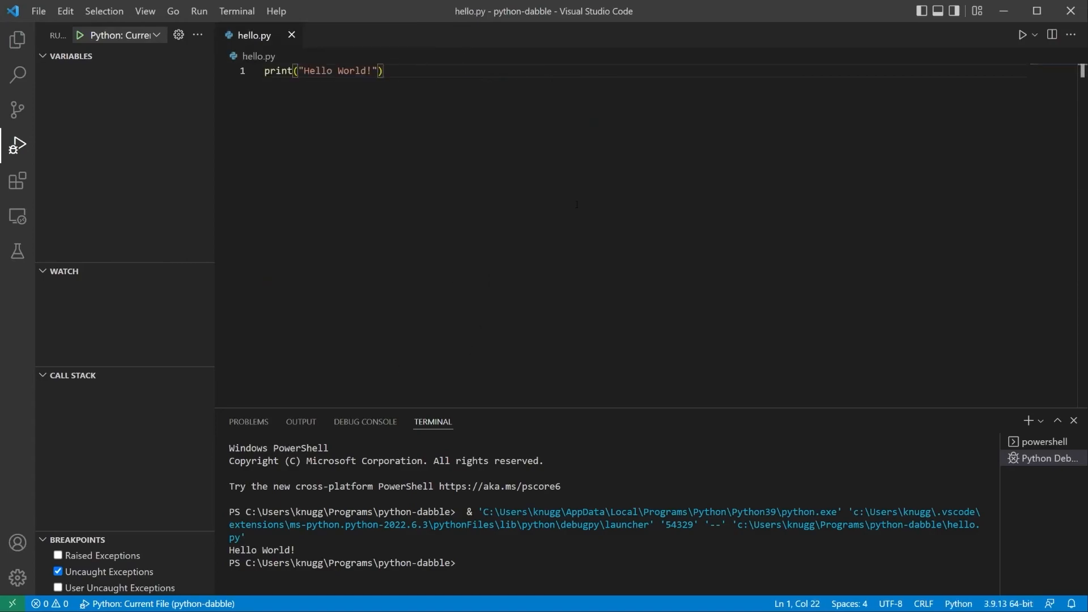
# - Debug hello.py with the Python: Current File configuration and highlight its output line in the terminal
pyautogui.press('F5')
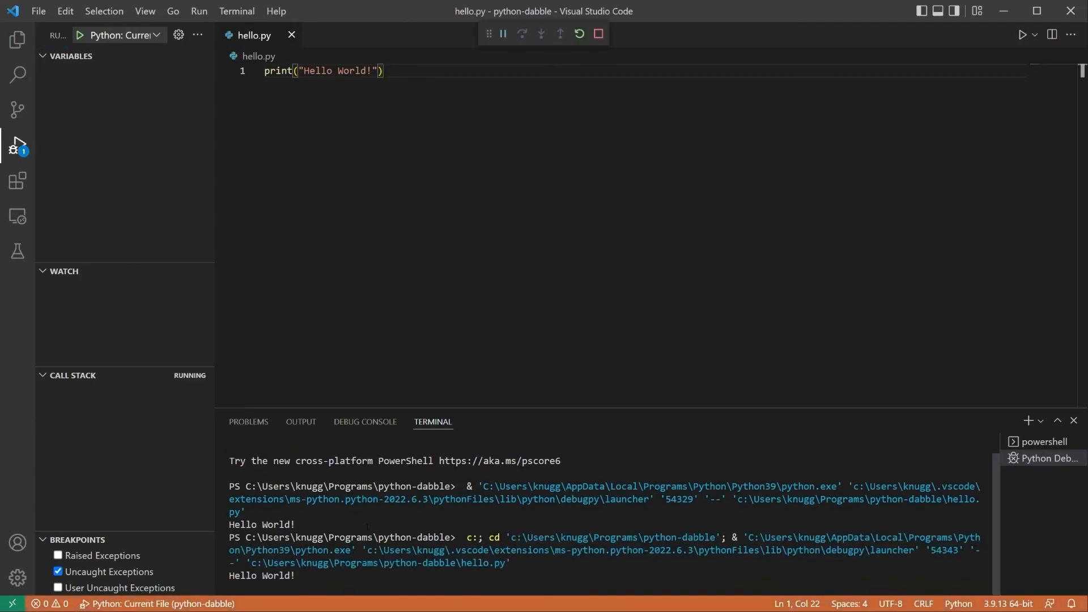
pyautogui.moveTo(302, 576); pyautogui.dragTo(204, 576)
pyautogui.click(624, 208)
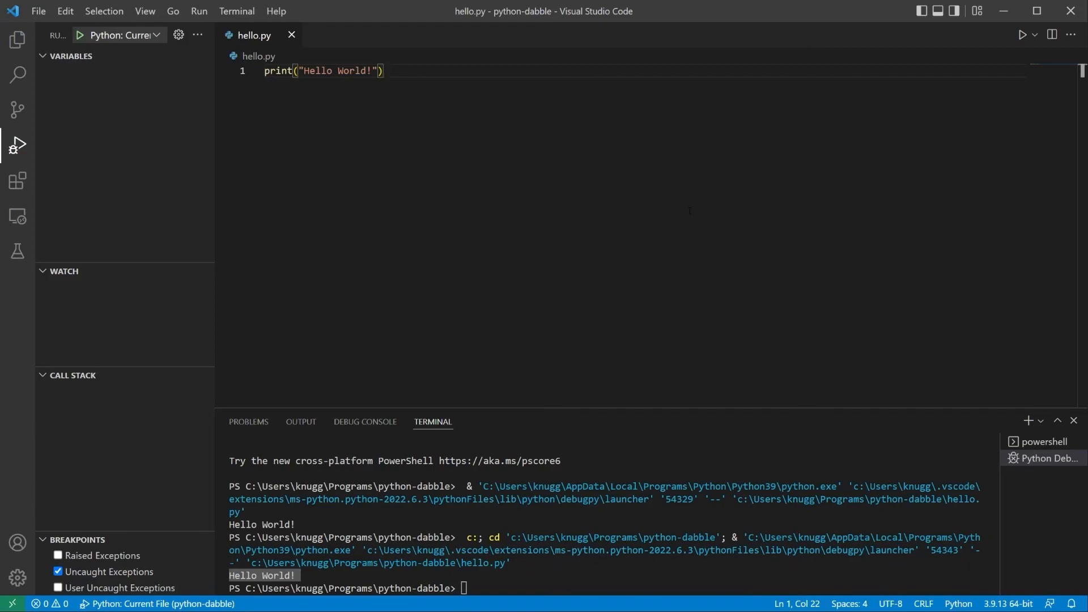